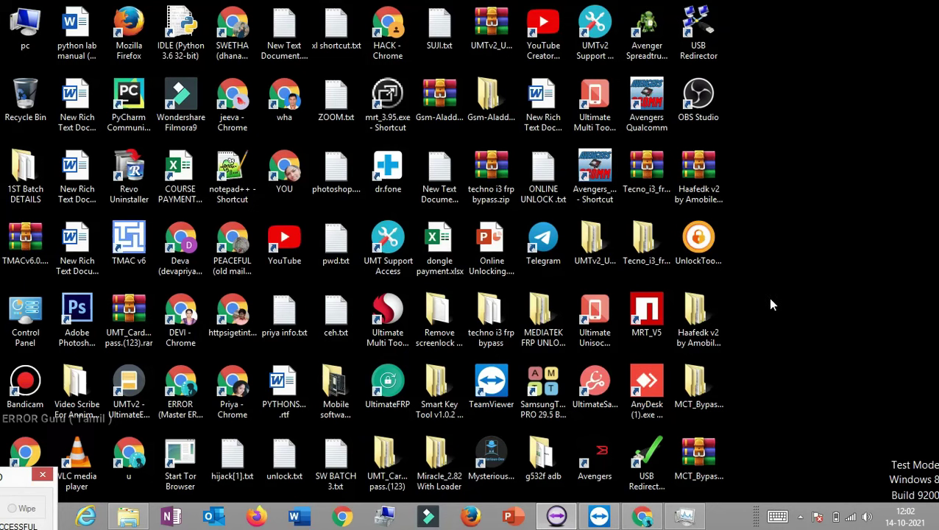
Open the MCT_Bypass_Tool_REV_4 folder and run mtk_bypass_rev4.exe
left_click(703, 392)
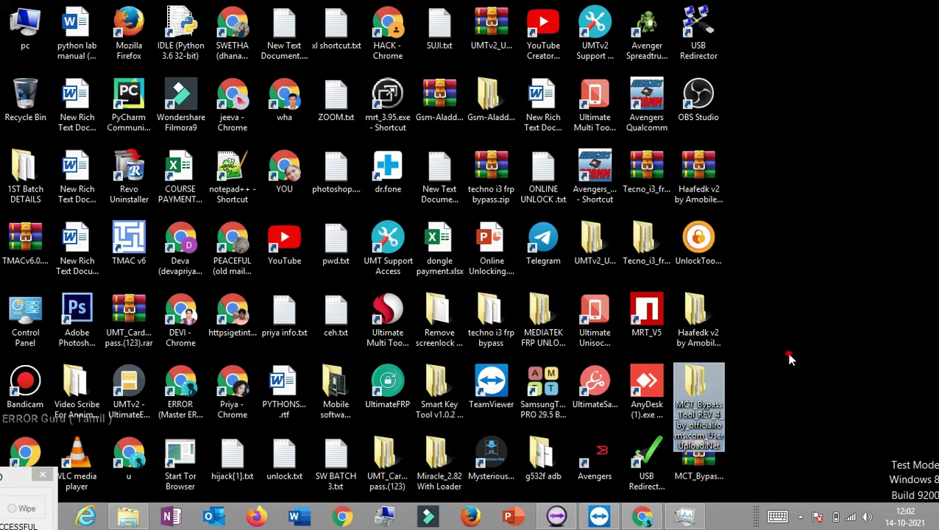
left_click(790, 360)
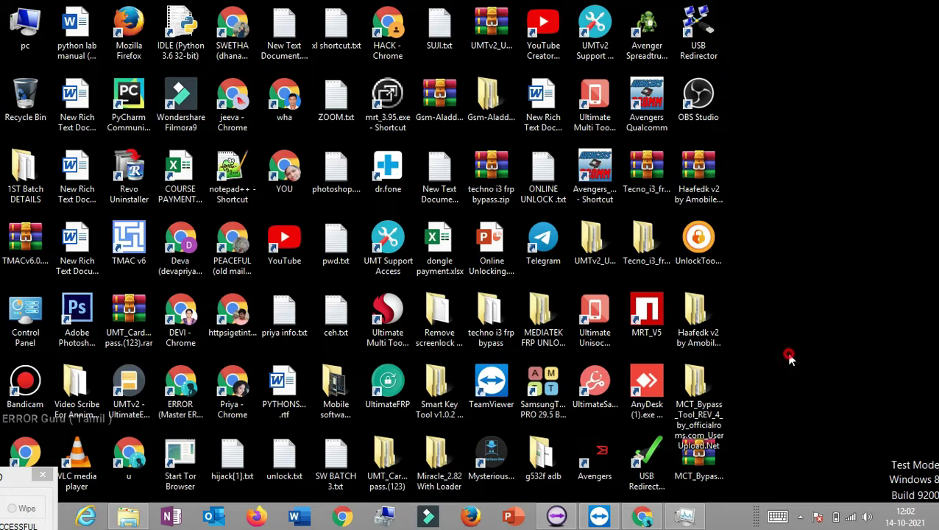
left_click(697, 458)
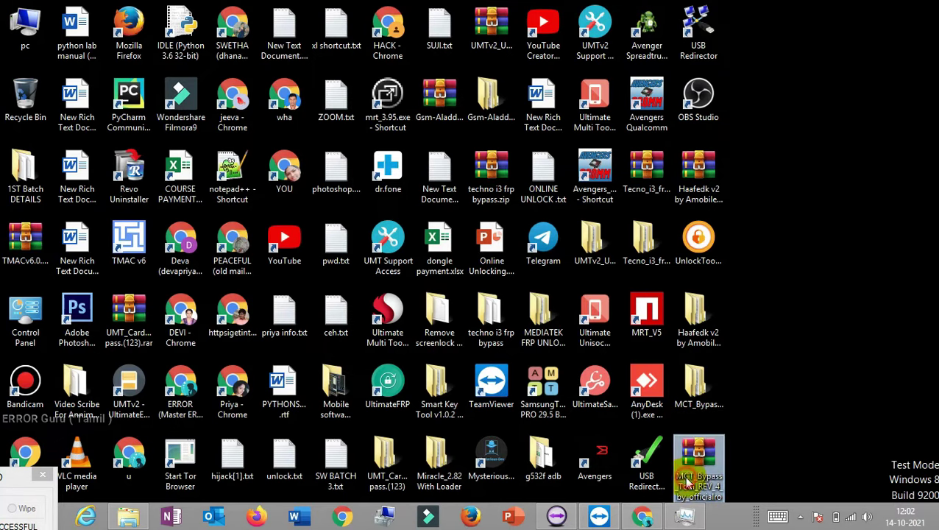
double_click(703, 390)
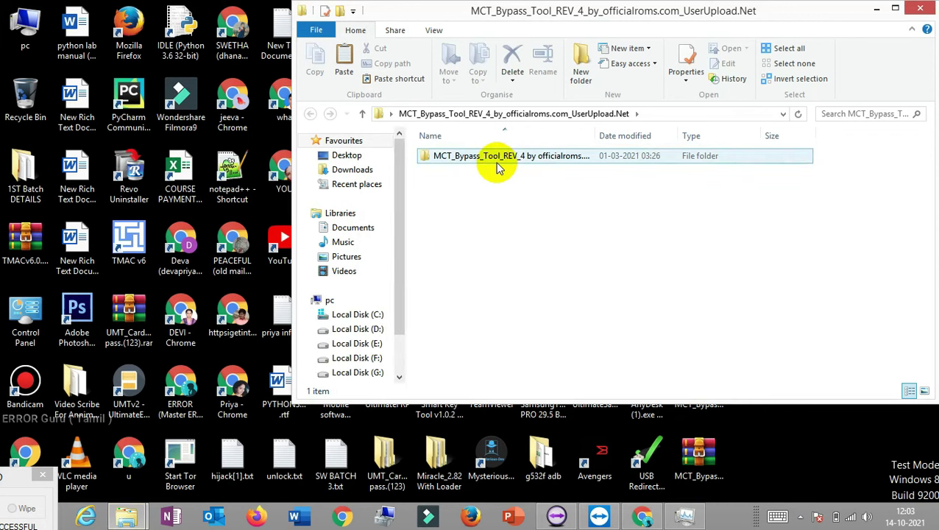
double_click(497, 168)
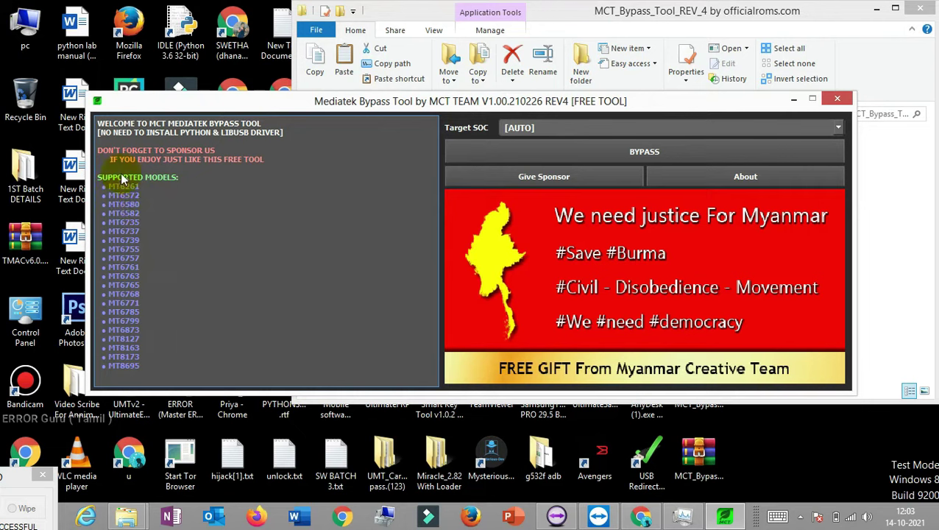
Run BYPASS with Target SOC on AUTO, so the driver installs and the tool awaits BROM
left_click(513, 154)
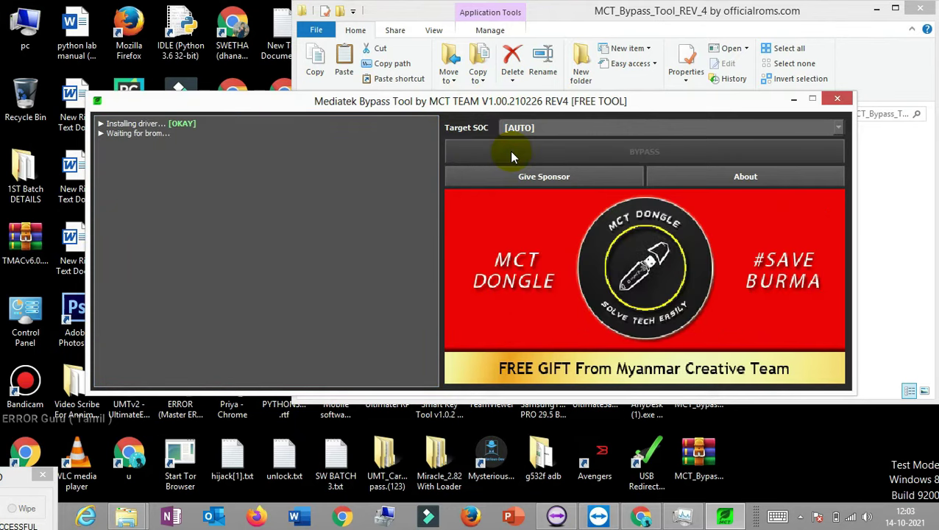